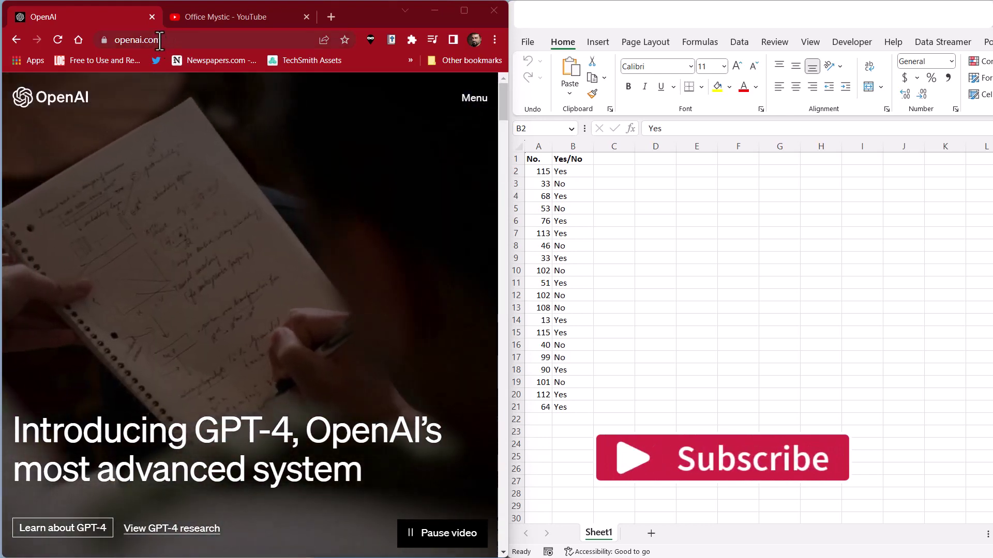
- Start a new ChatGPT chat from the Try ChatGPT link on openai.com
click(188, 39)
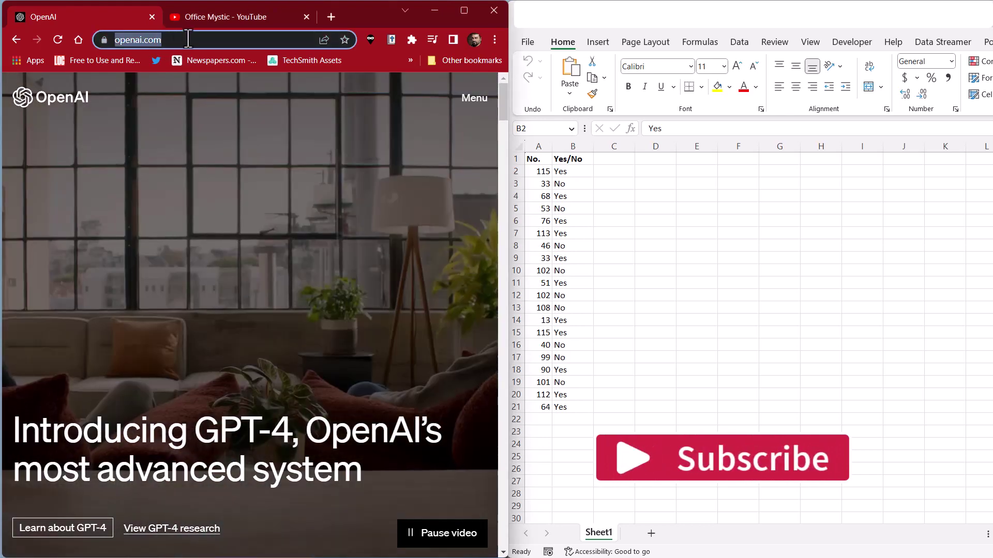
drag(504, 102, 500, 151)
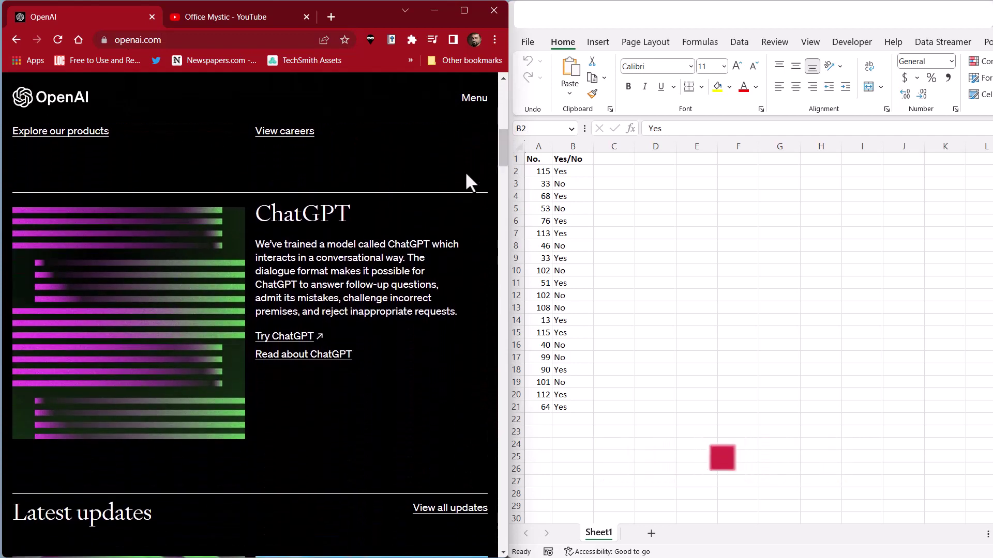
click(294, 342)
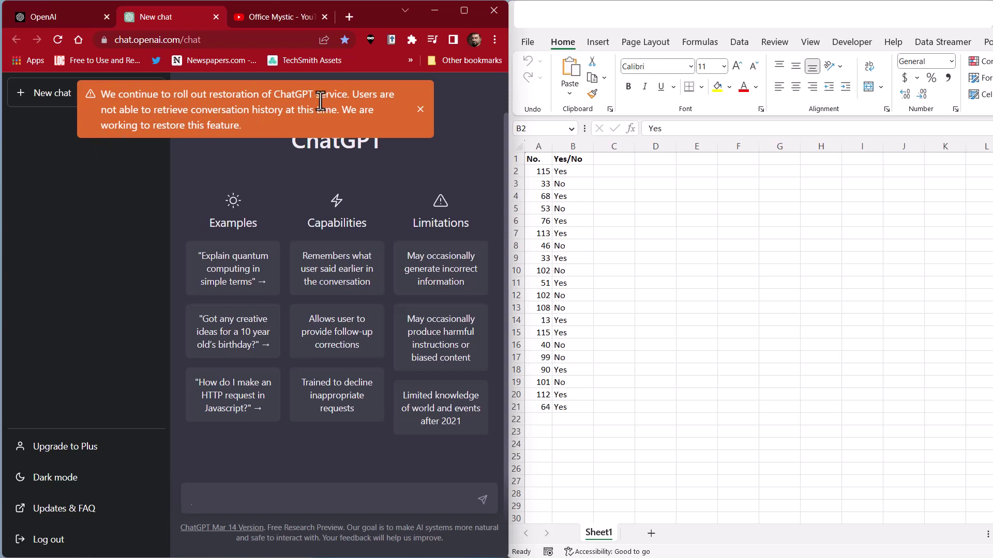
- Dismiss the orange service-restoration banner on the ChatGPT page
click(420, 109)
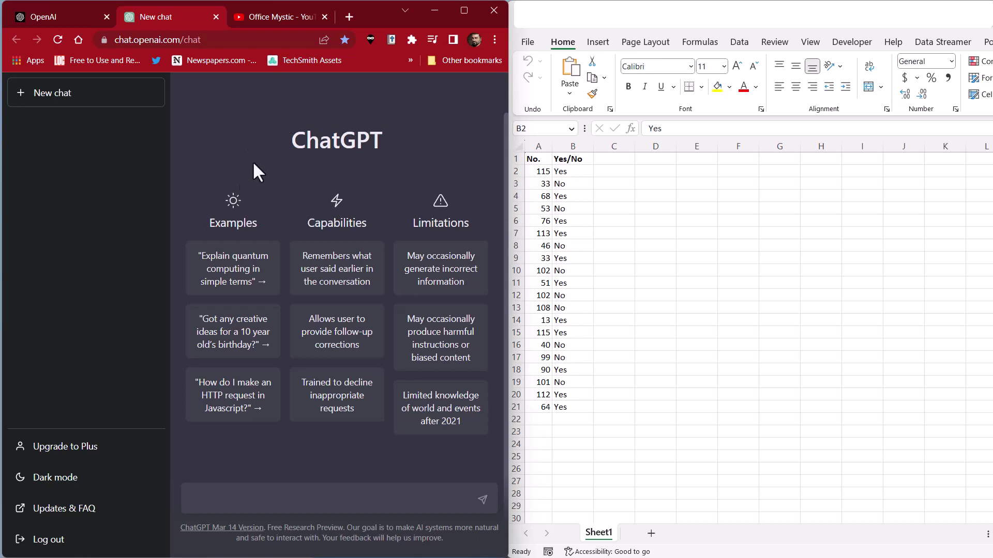
click(266, 15)
mouse_move(284, 295)
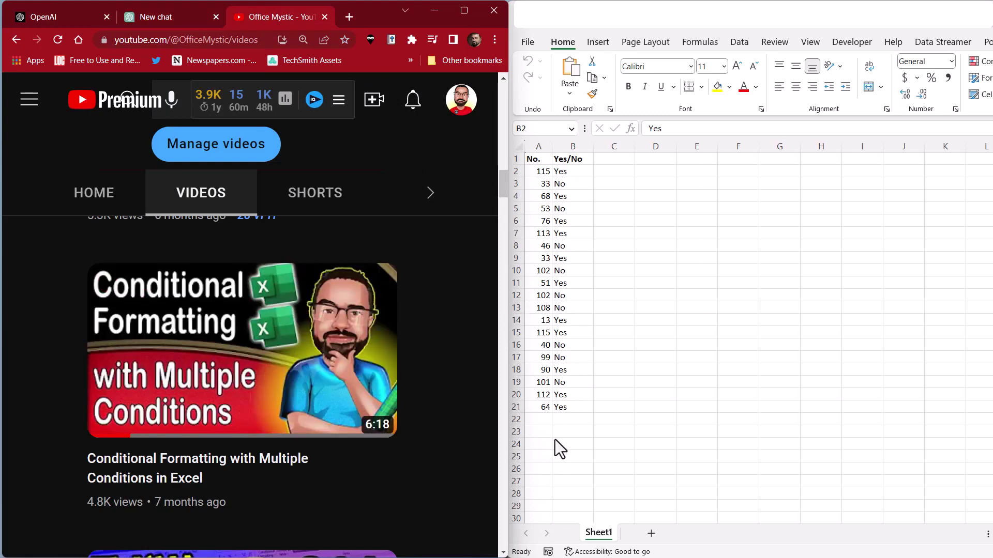
click(142, 15)
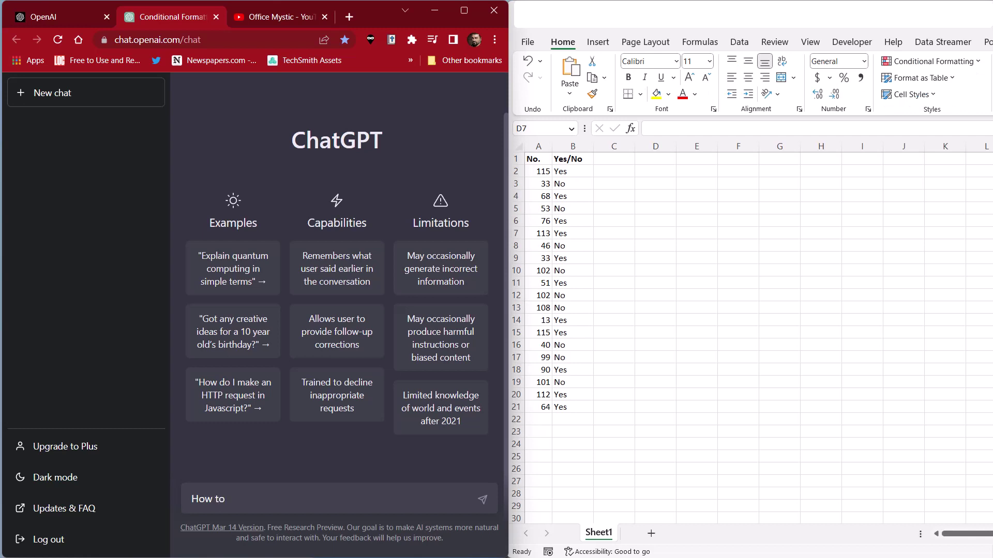
- Ask ChatGPT how to apply conditional formatting with conditions on column A numbers and column B values
text(apply conditional formatting )
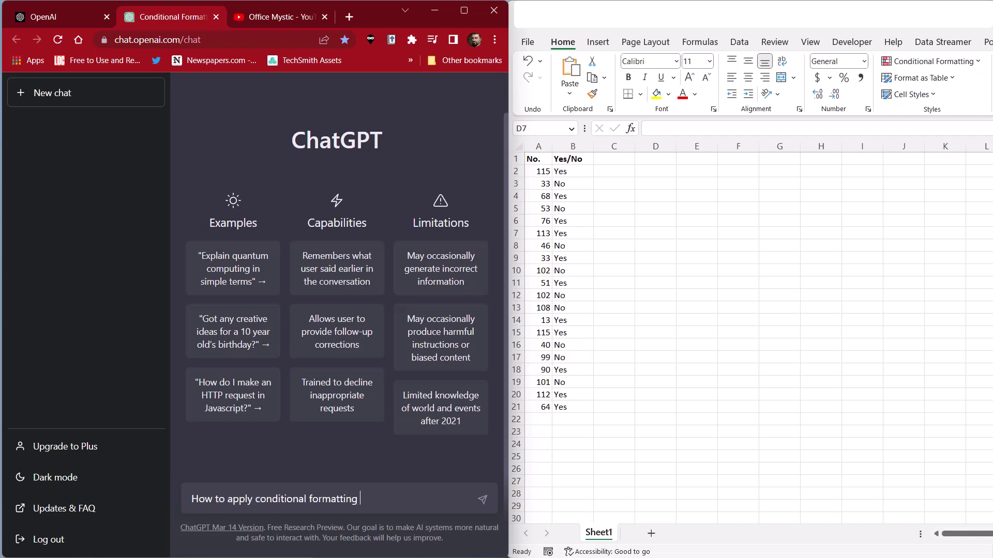
text(with multiple conditions, co)
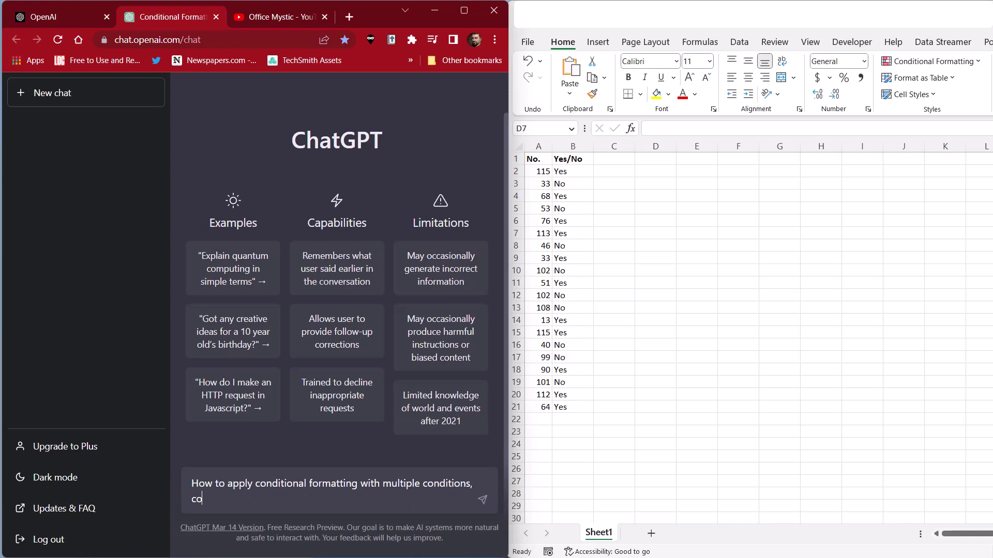
text(lumn A list)
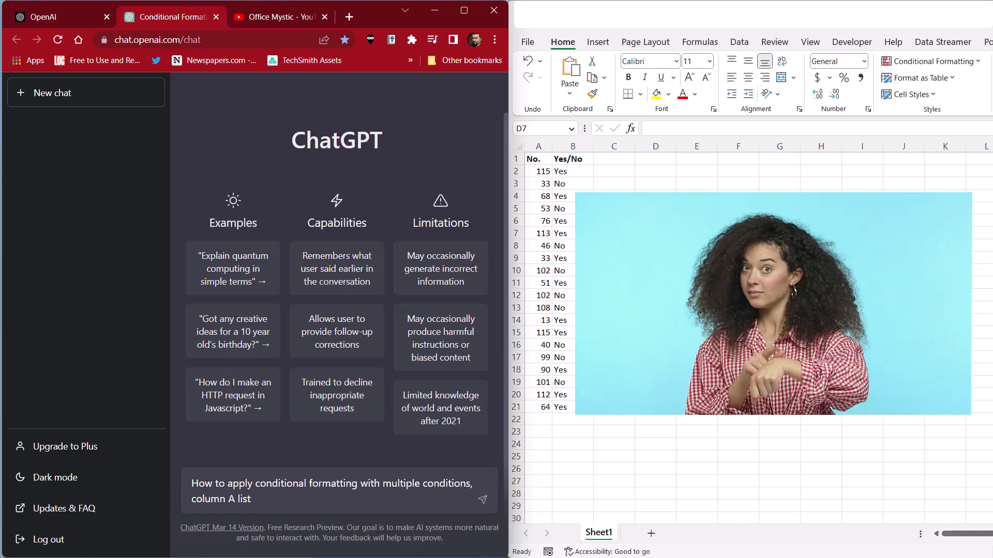
text( numbers and column B )
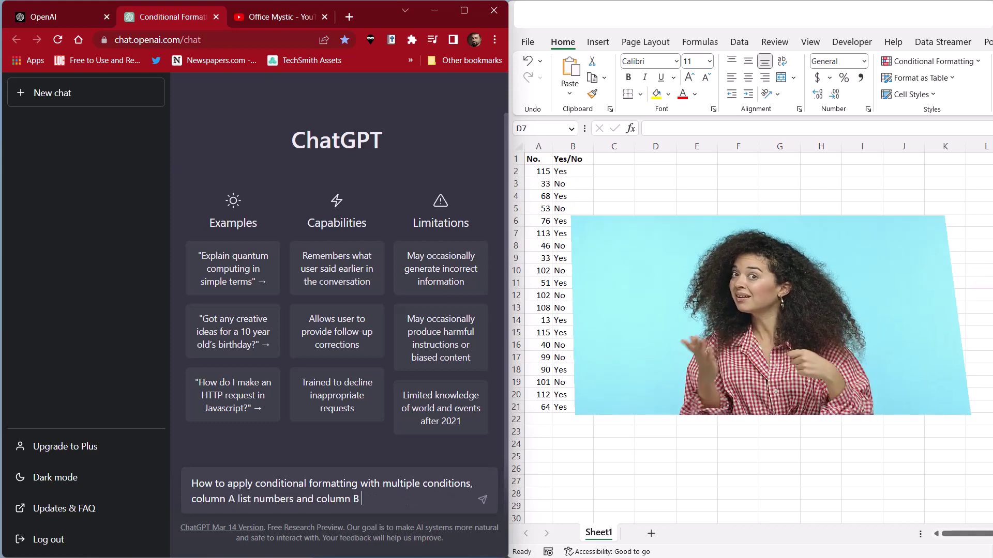
text(list Yes or No, )
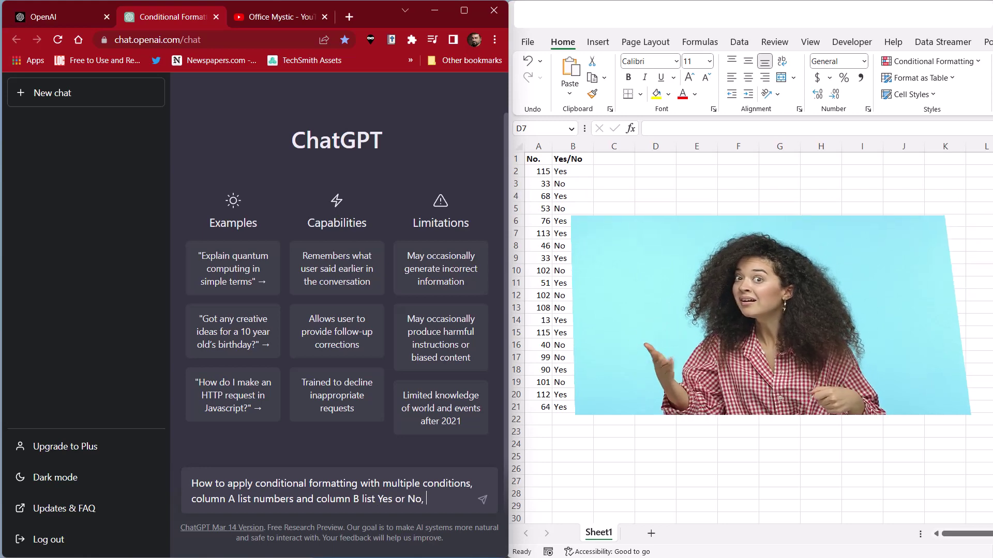
text(make column B )
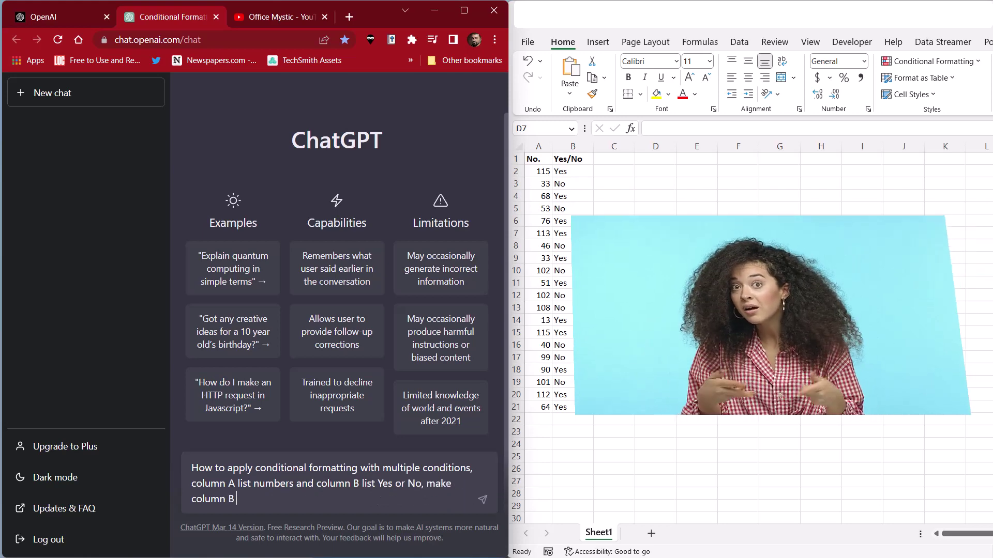
text(red if Column A is g)
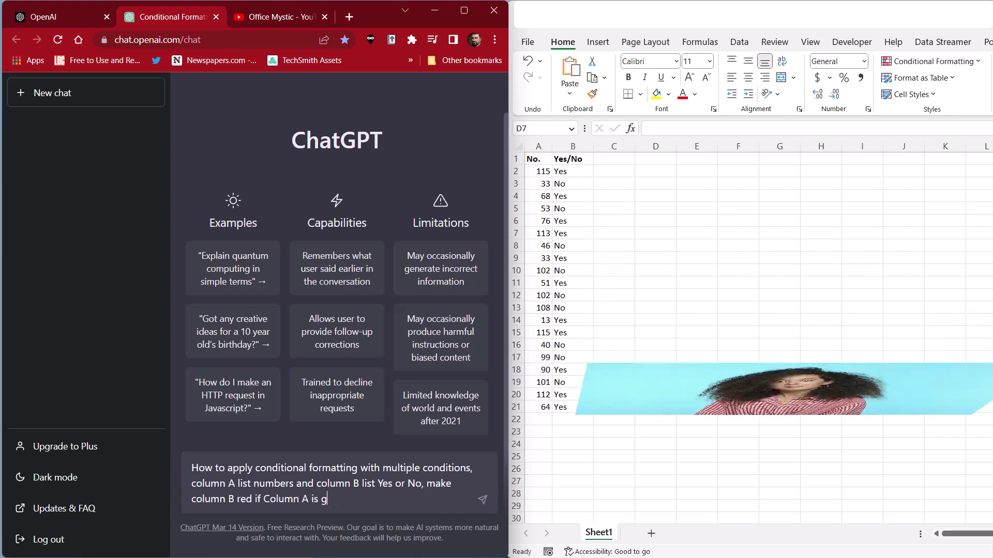
text(reater than 50, and Column )
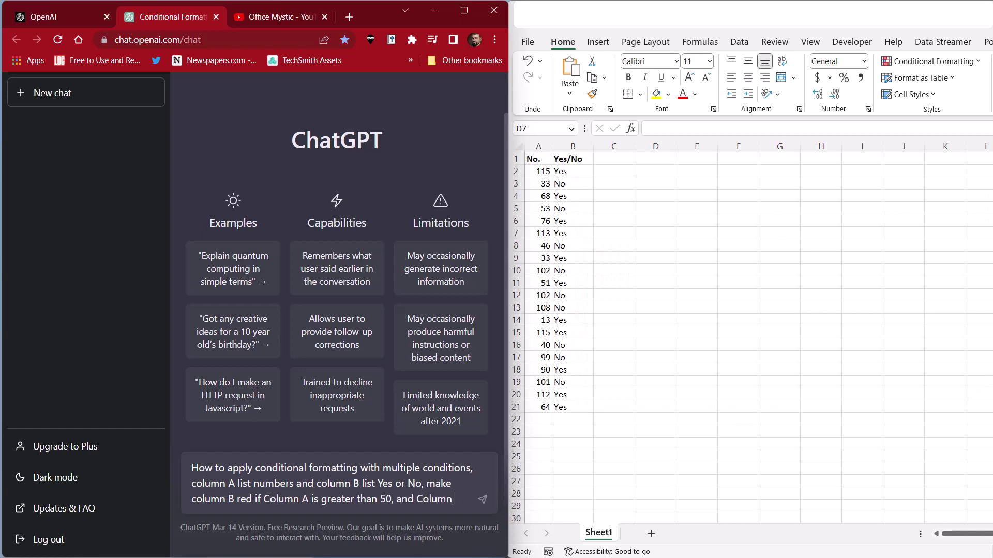
text(B equals y)
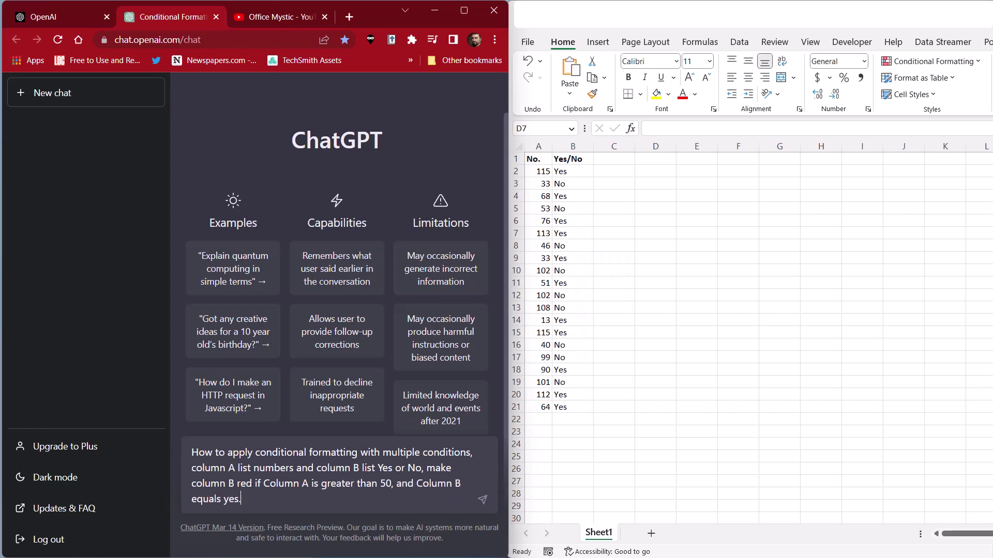
text(es.)
key(Return)
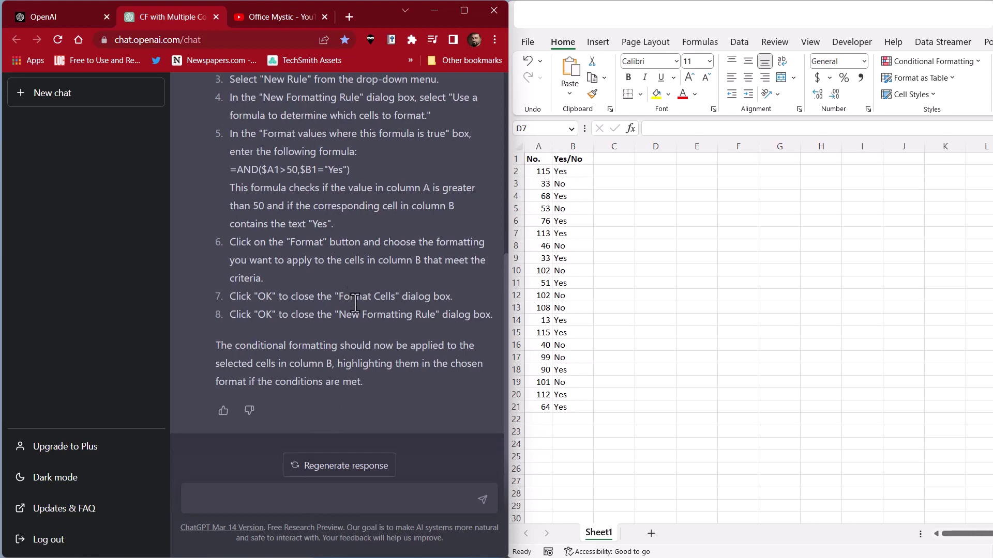
- Scroll back to the start of ChatGPT's eight-step answer
scroll(356, 304, up, 4)
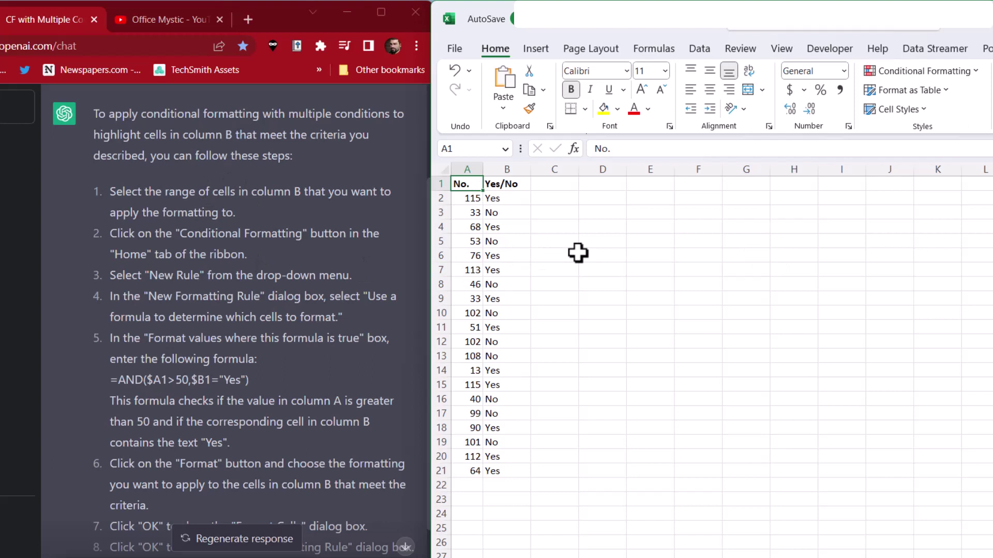
- Select B2:B21 and start a new conditional formatting rule
drag(499, 199, 508, 472)
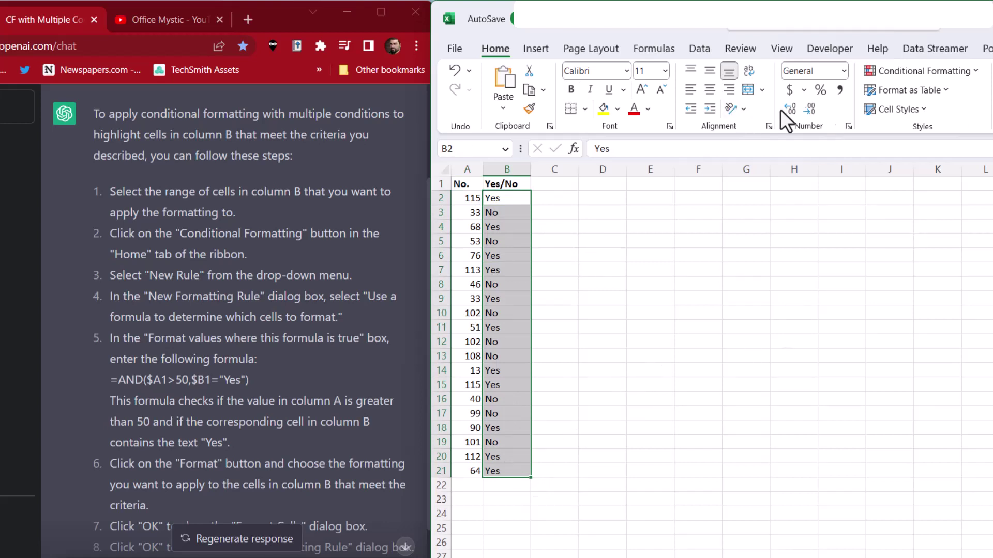
click(925, 72)
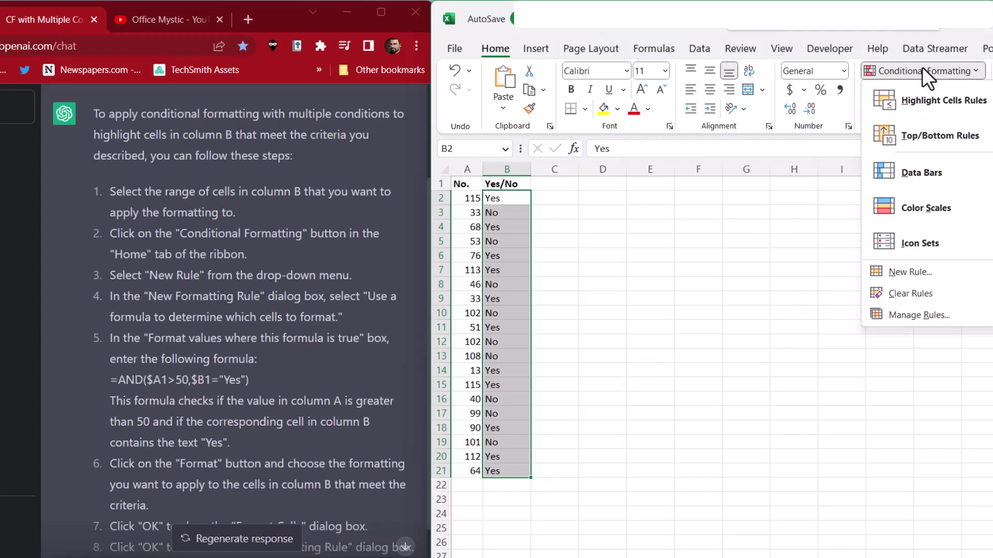
click(909, 273)
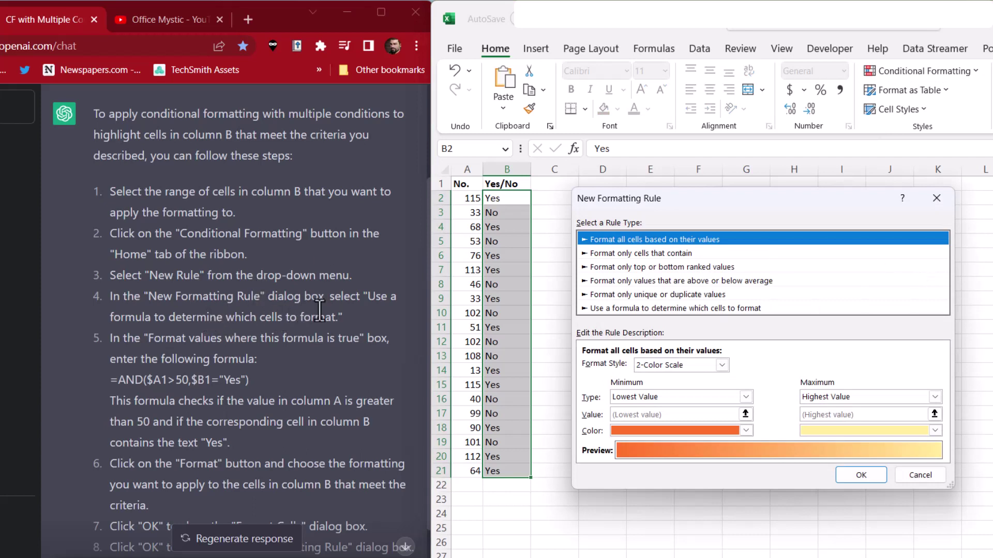
- Use a formula rule and paste =AND($A1>50,$B1="Yes") copied from ChatGPT's answer
click(651, 308)
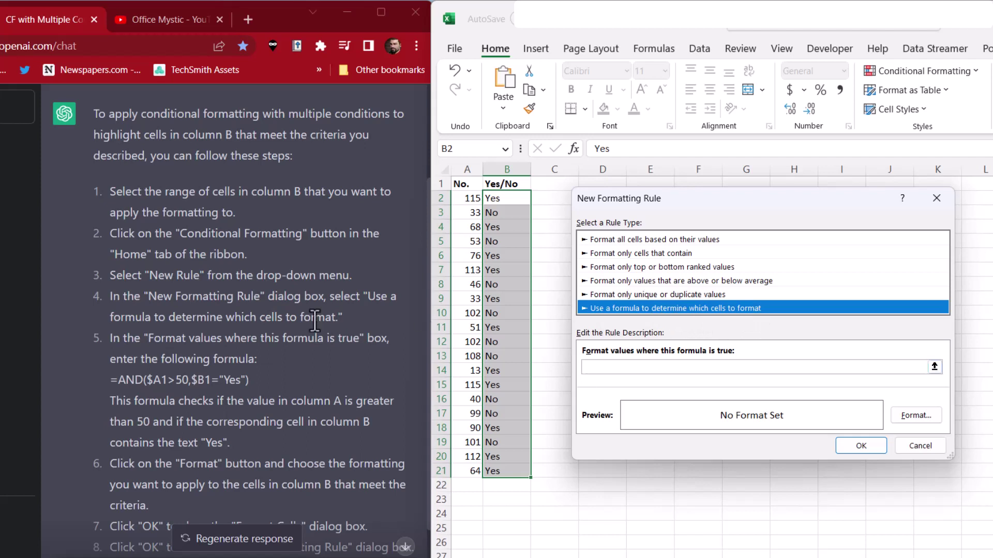
click(606, 368)
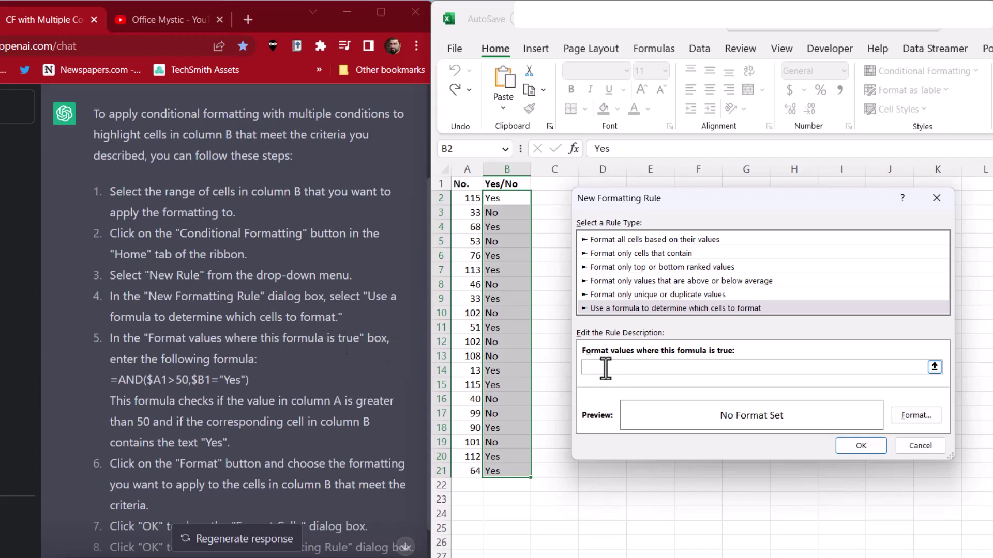
click(108, 380)
drag(107, 380, 266, 380)
key(ctrl+c)
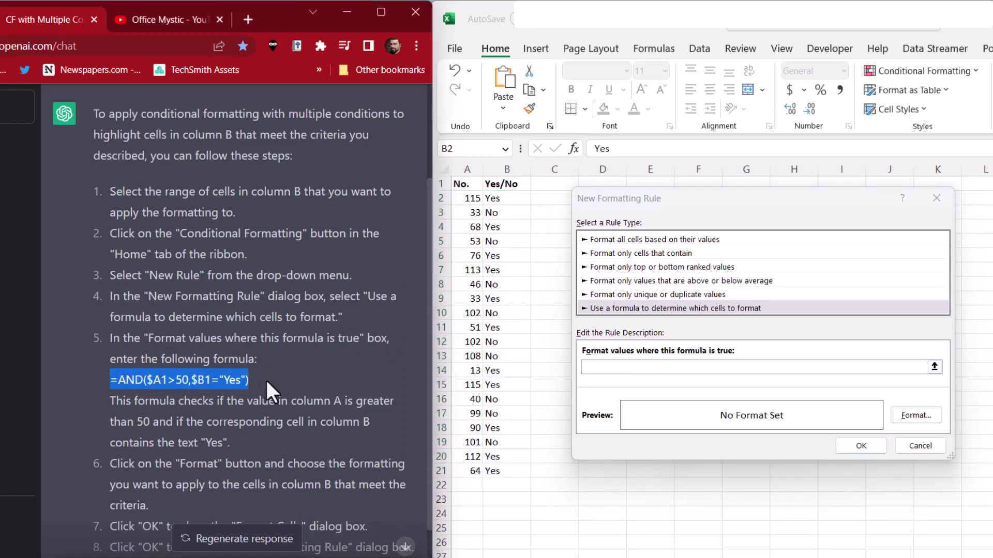
click(652, 367)
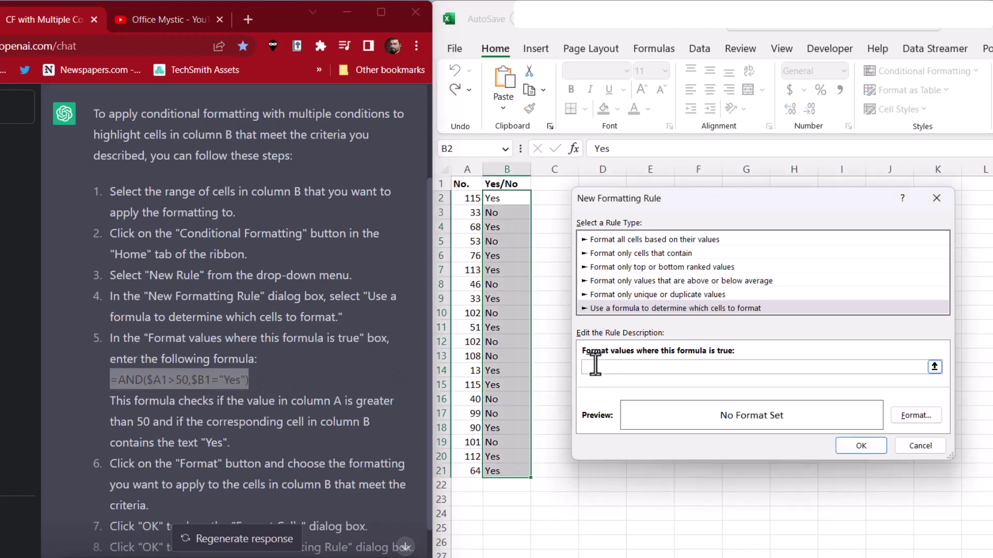
key(ctrl+v)
click(126, 412)
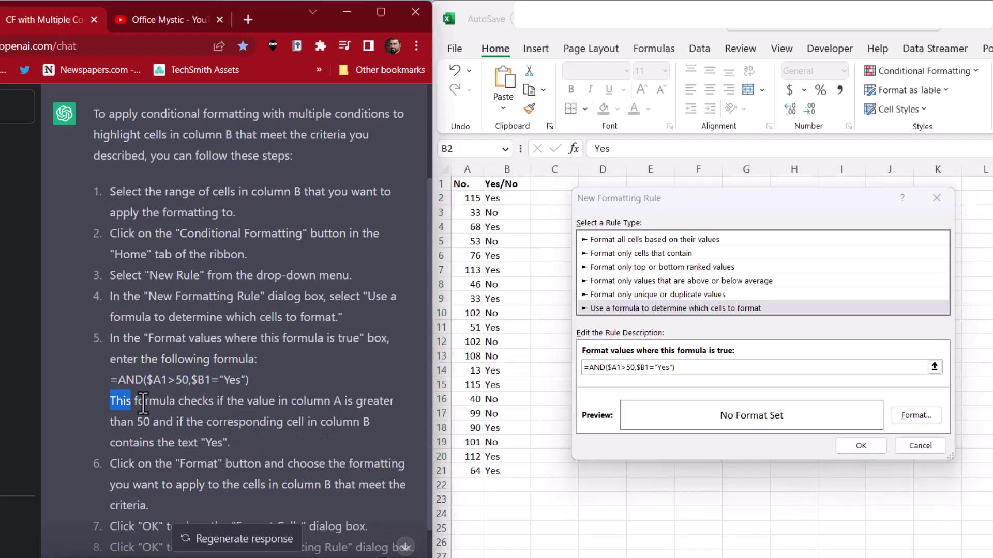
drag(143, 402, 256, 446)
- Change the formula to =AND($A2>50,$B2="Yes") and bring up the rule's Format Cells dialog
click(200, 429)
click(613, 367)
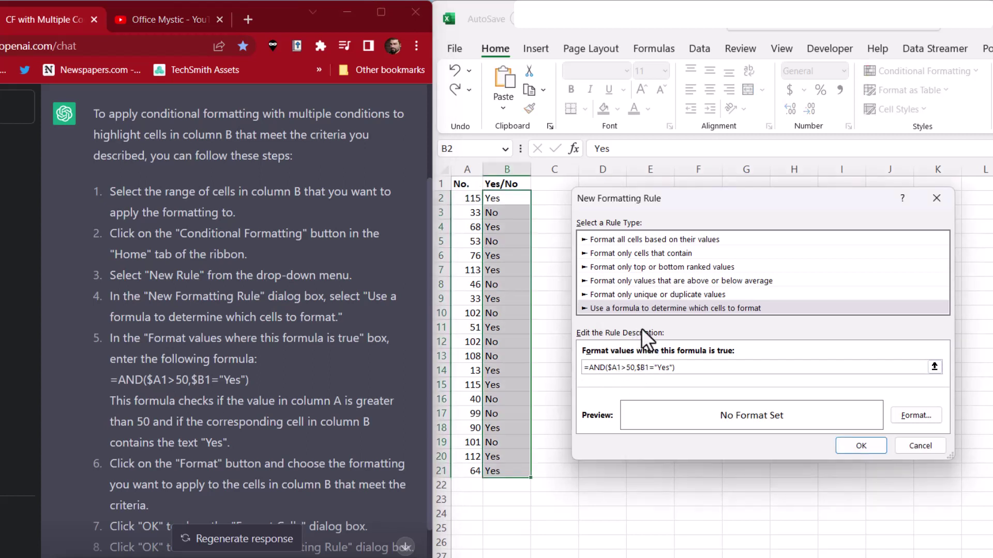
click(621, 367)
key(BackSpace)
text(2)
click(647, 367)
key(BackSpace)
text(2)
scroll(245, 422, down, 3)
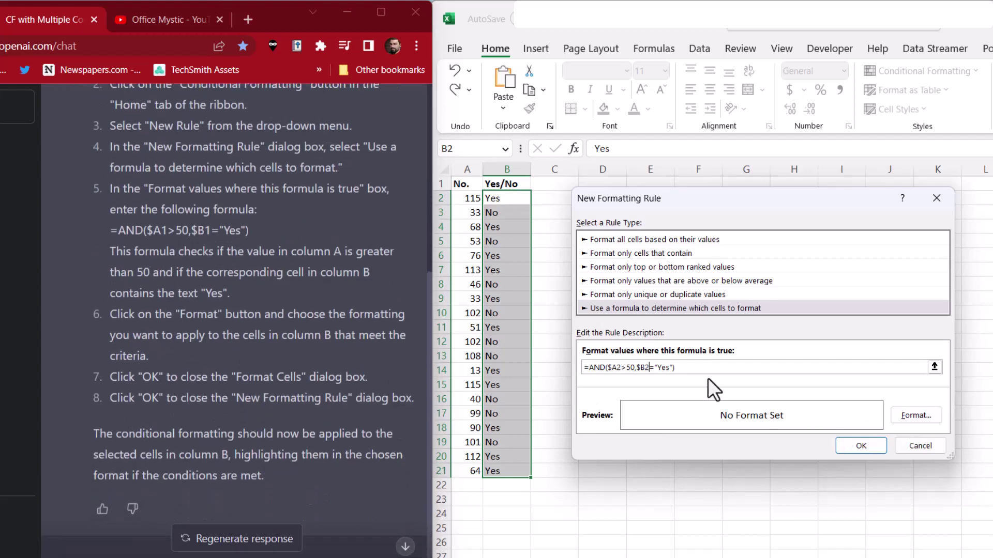
click(915, 416)
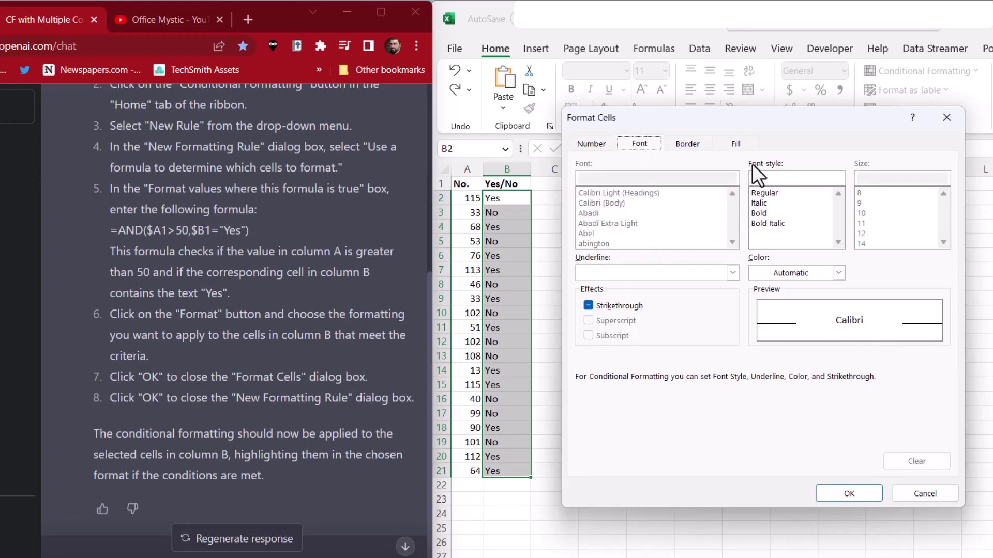
- Give the rule a red fill and Bold Italic font, then apply it to column B
click(734, 143)
click(603, 285)
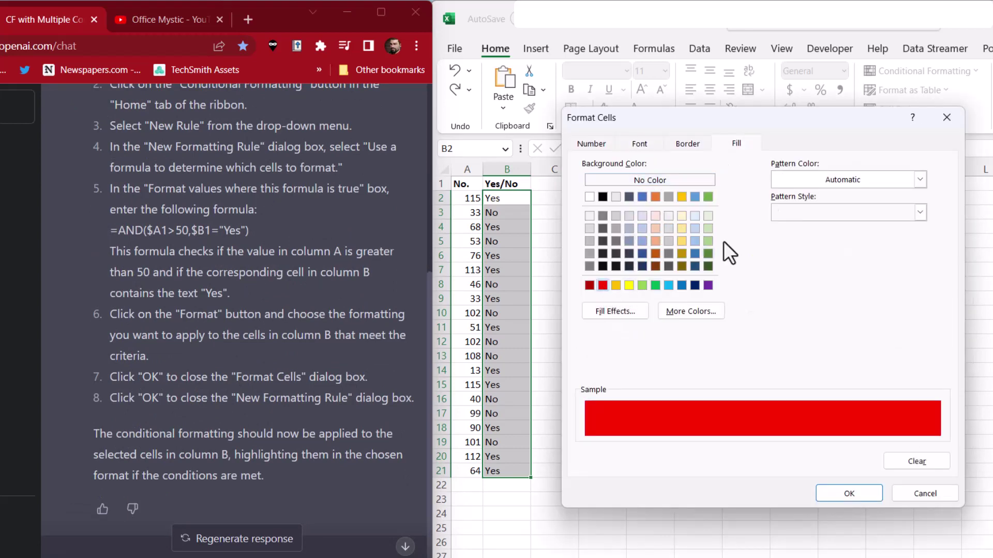
click(641, 144)
click(761, 224)
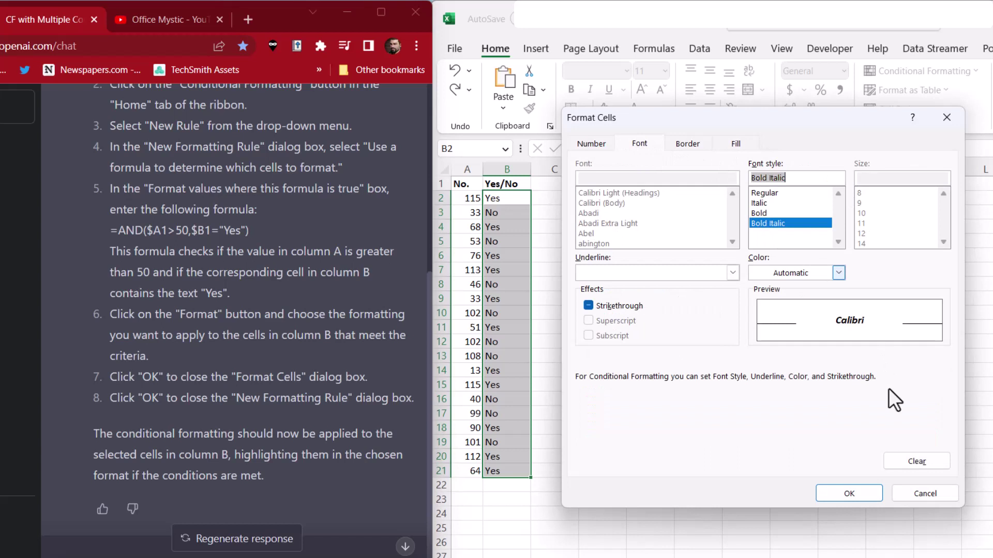
click(848, 495)
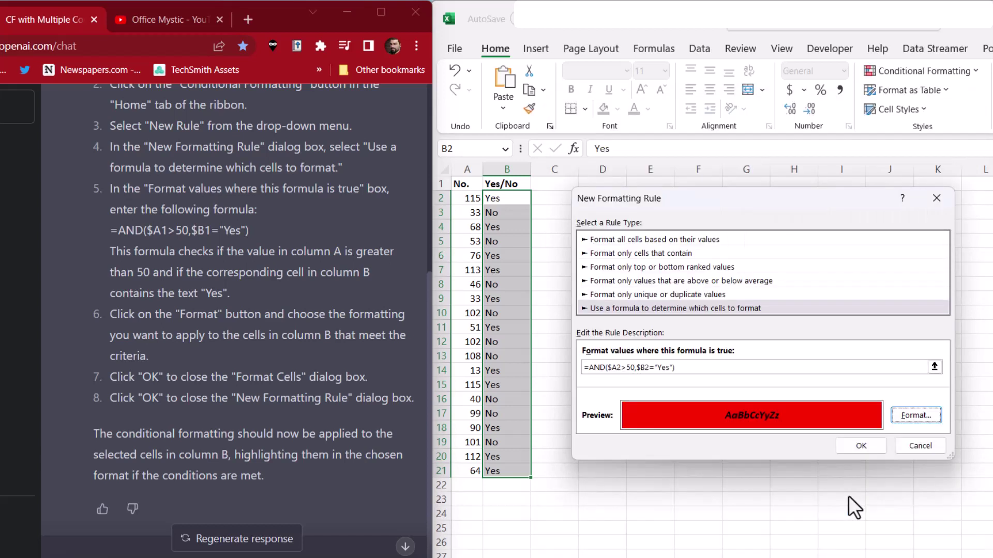
click(862, 445)
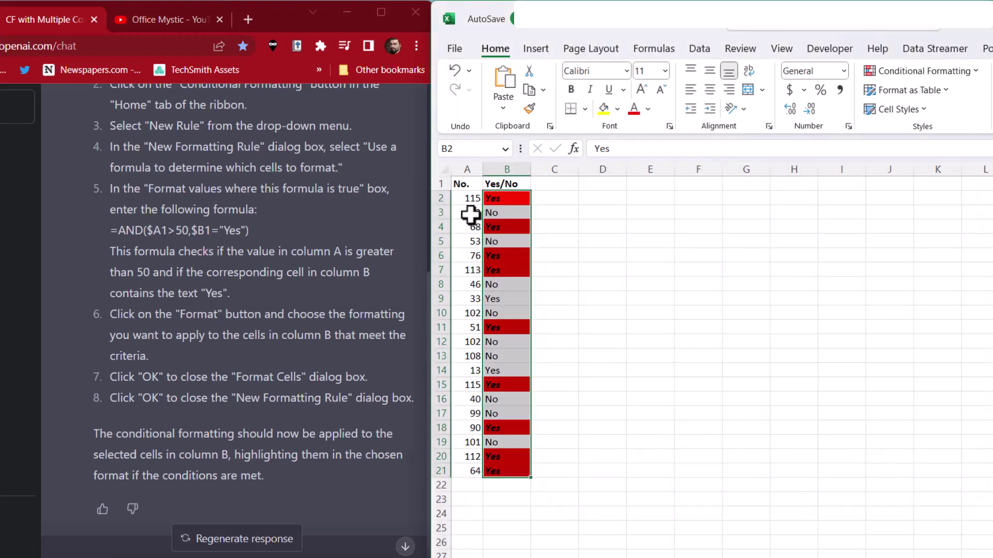
scroll(465, 207, up, 1)
scroll(468, 196, up, 1)
scroll(532, 259, up, 1)
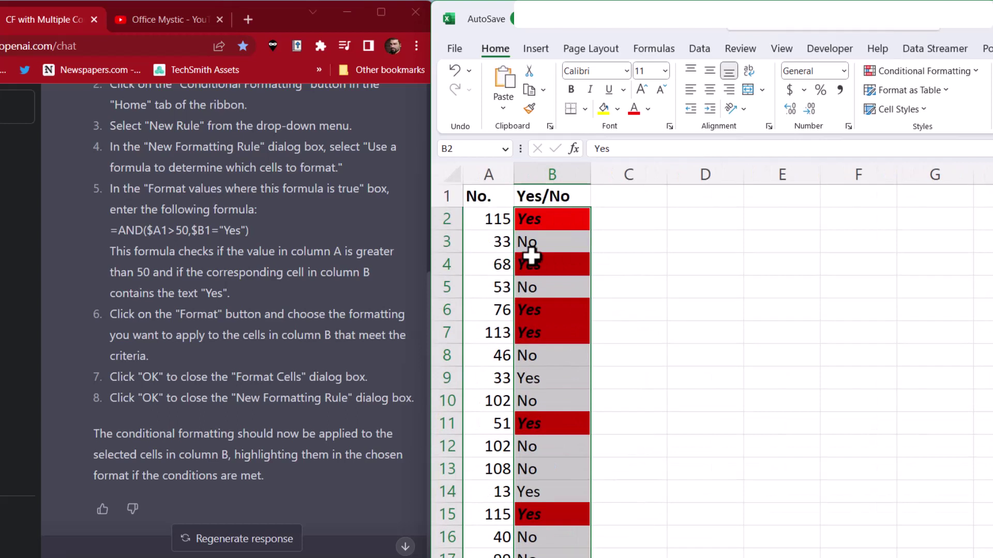
scroll(533, 256, up, 1)
scroll(533, 256, up, 1)
scroll(532, 248, up, 1)
click(524, 248)
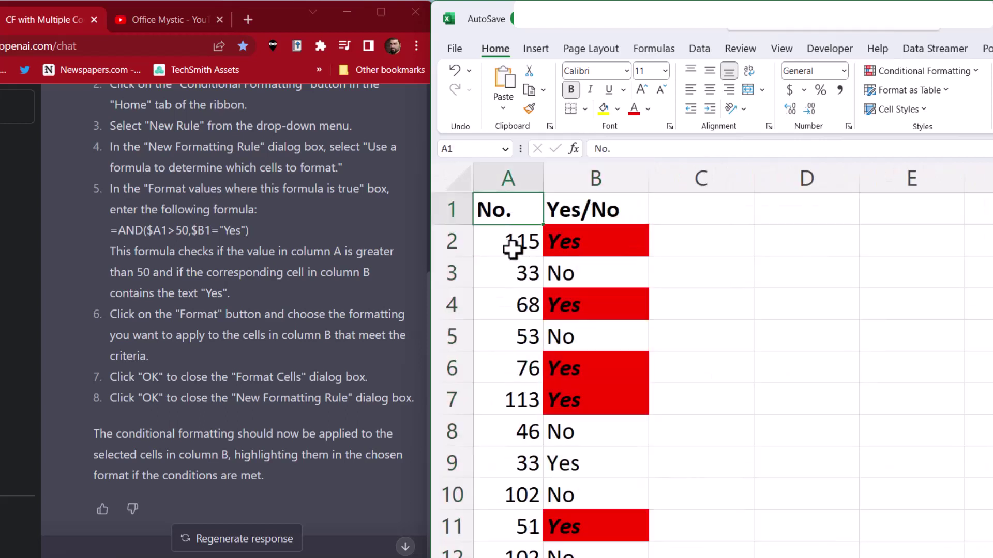
click(574, 252)
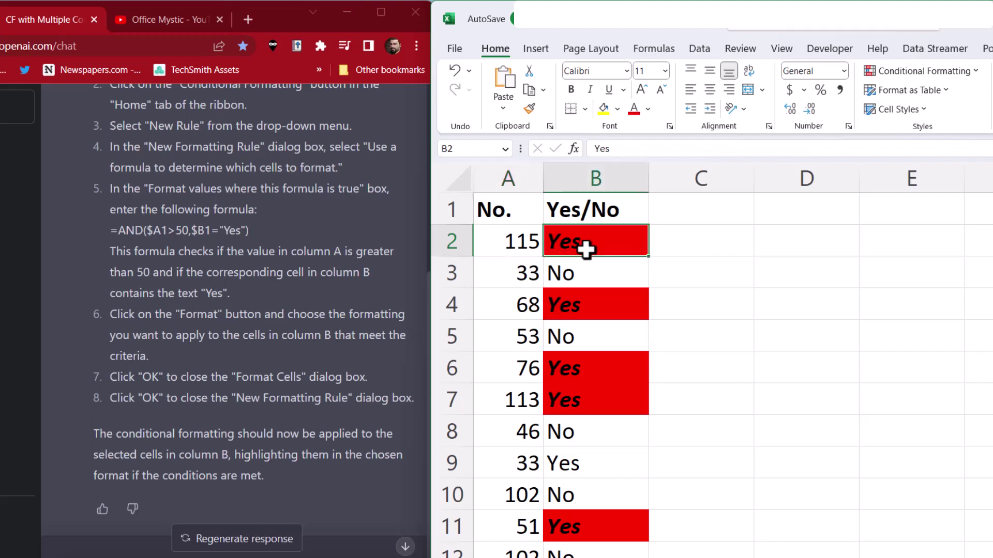
click(547, 336)
drag(528, 385, 525, 398)
click(594, 399)
scroll(565, 399, down, 2)
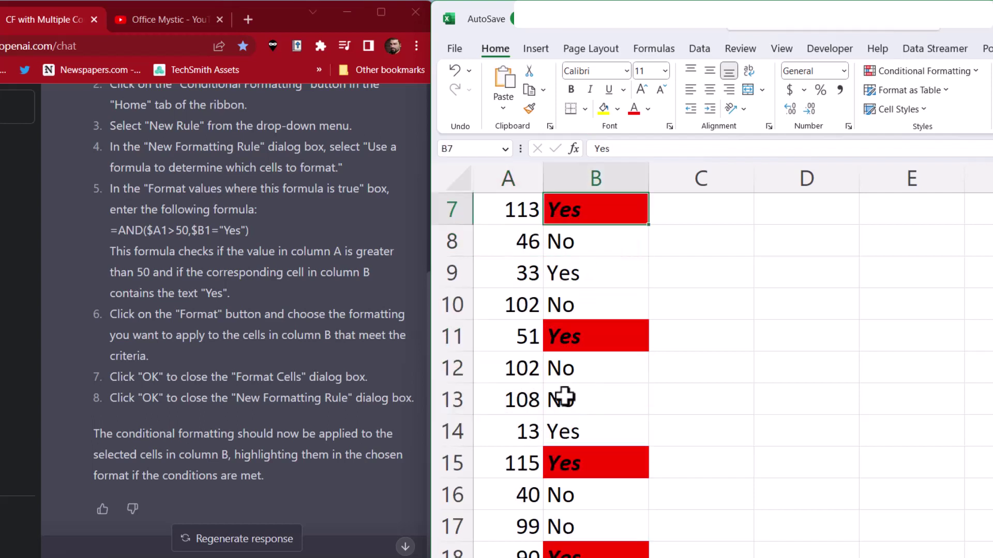
click(521, 342)
scroll(535, 375, down, 2)
scroll(539, 385, up, 4)
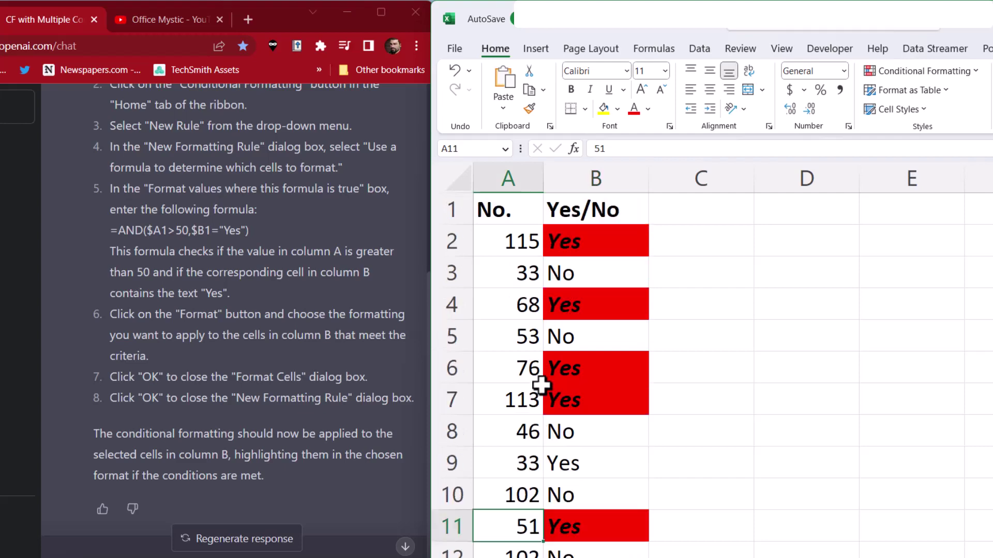
click(340, 335)
scroll(340, 336, up, 5)
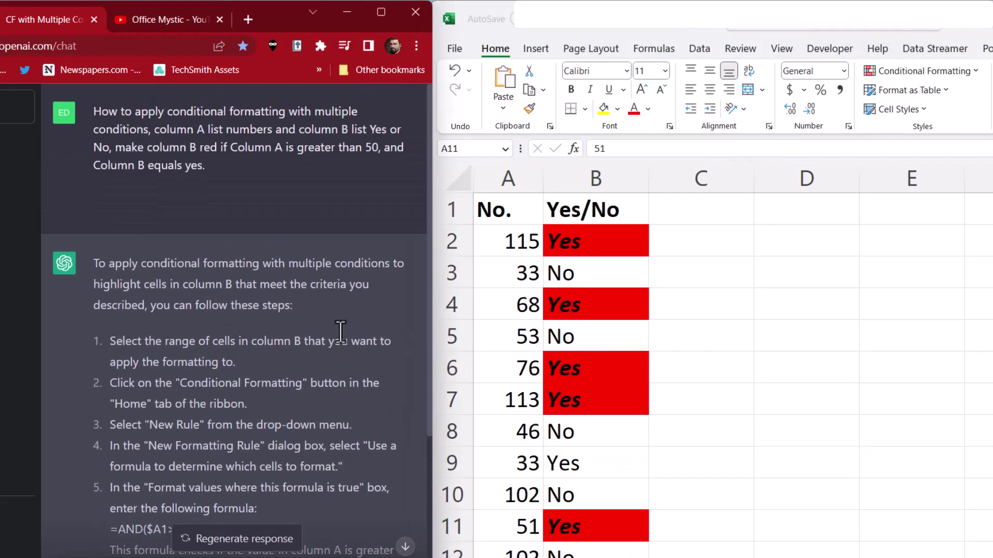
scroll(340, 336, down, 5)
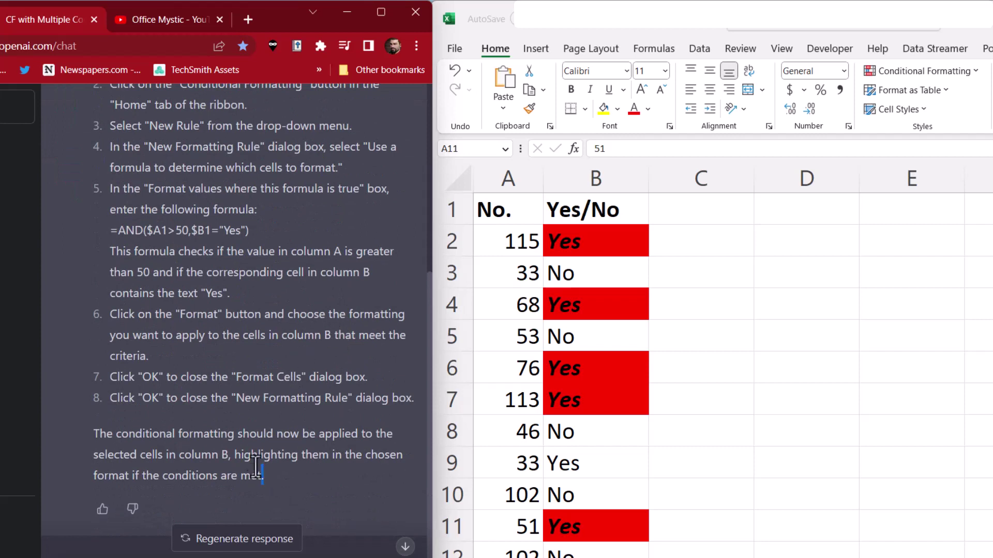
drag(256, 467, 142, 318)
click(155, 367)
drag(279, 490, 98, 297)
click(162, 312)
scroll(243, 404, up, 2)
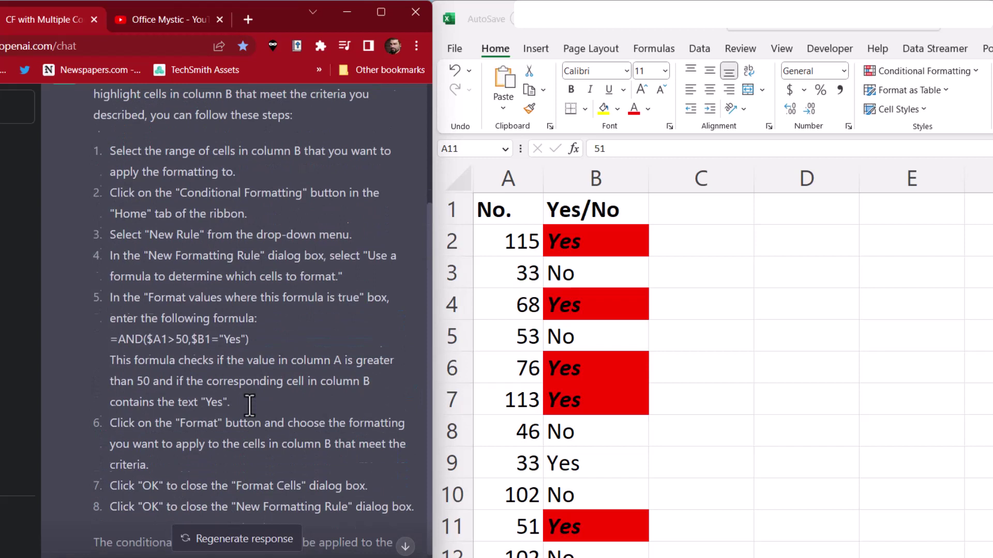
scroll(249, 405, up, 1)
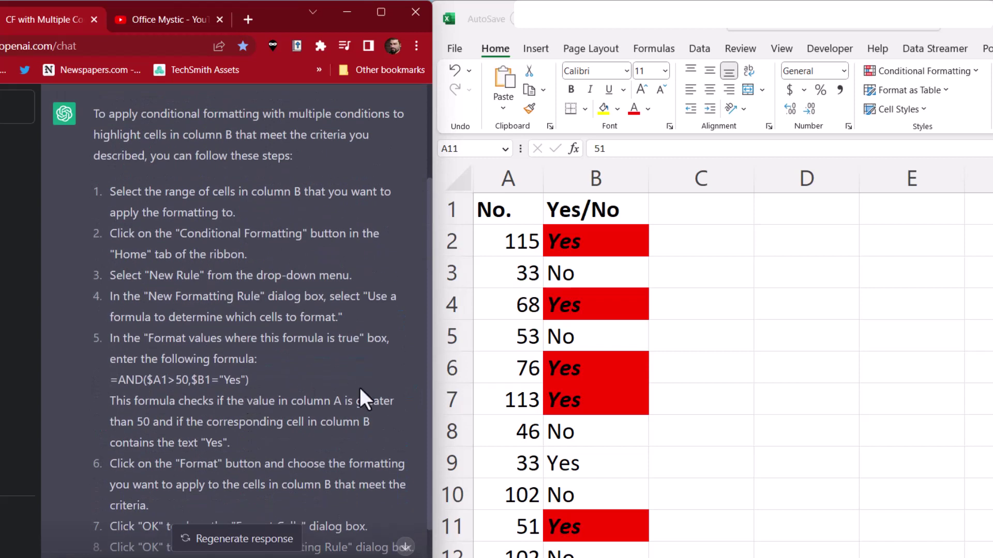
scroll(595, 505, down, 2)
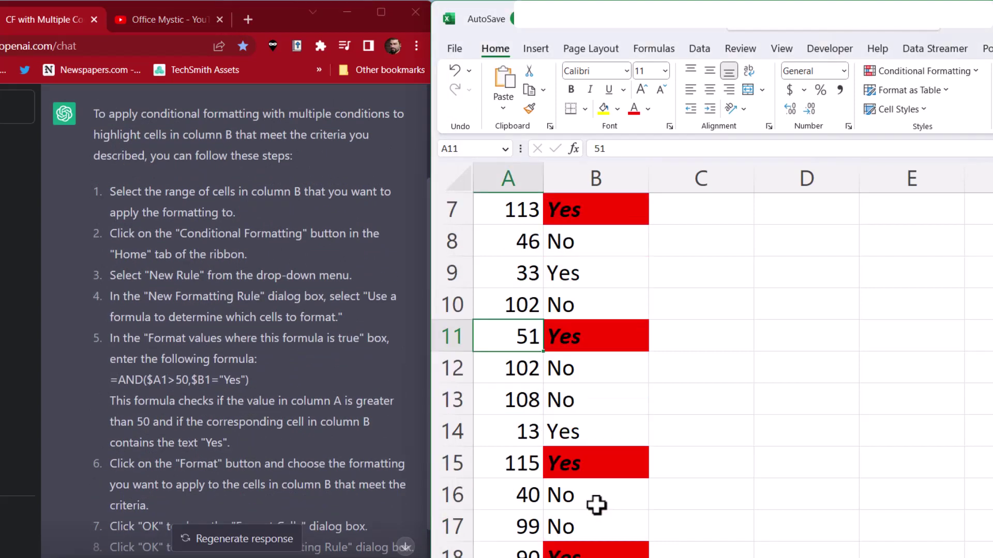
scroll(581, 501, up, 2)
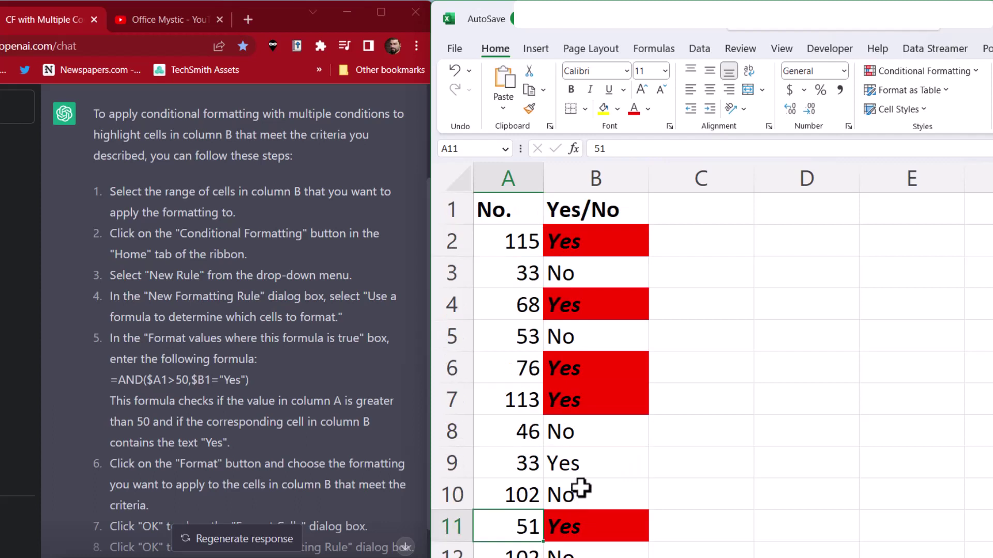